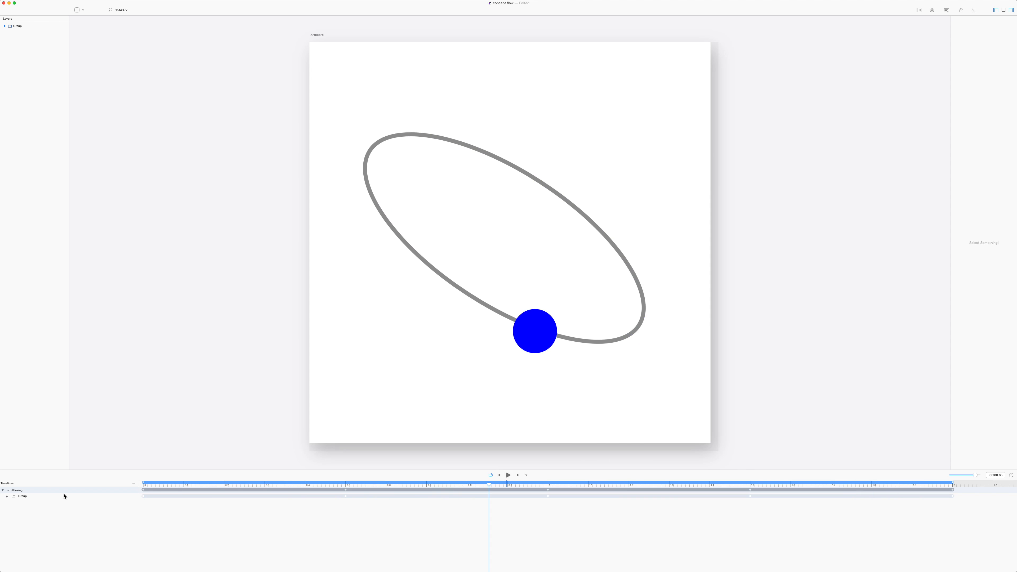
- Add a new timeline with a blank scene and insert a circle in it
click(133, 484)
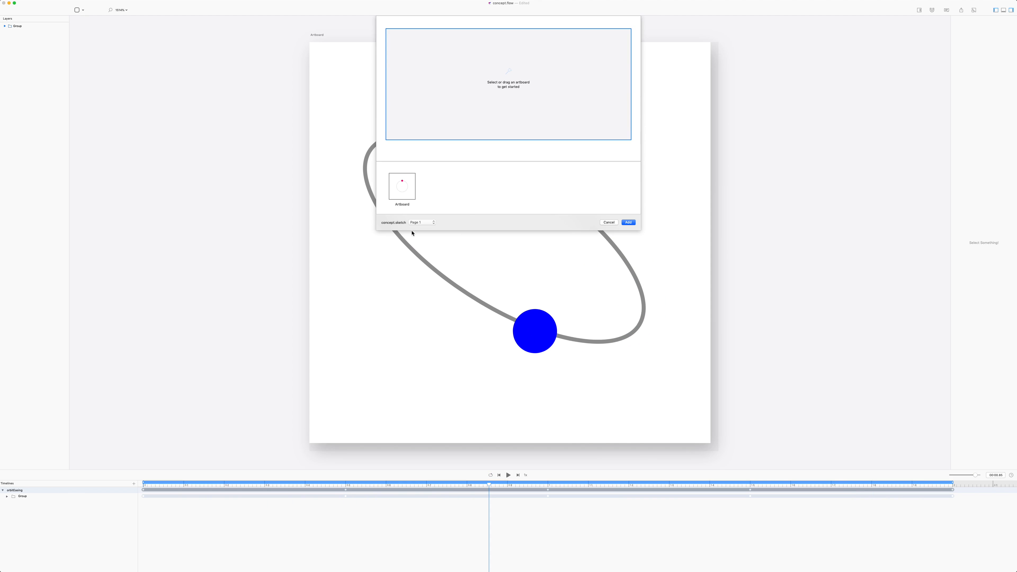
click(629, 223)
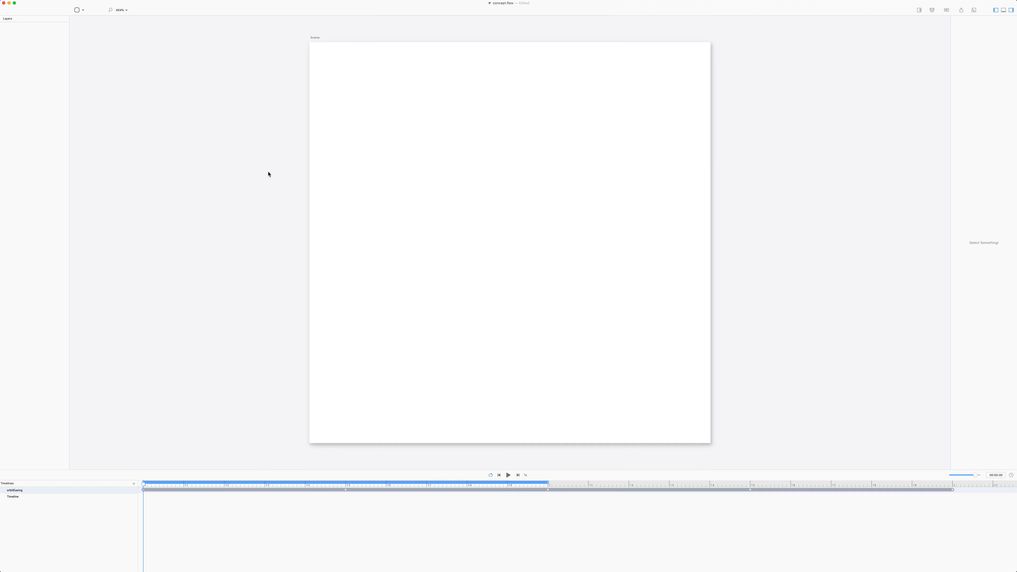
click(77, 12)
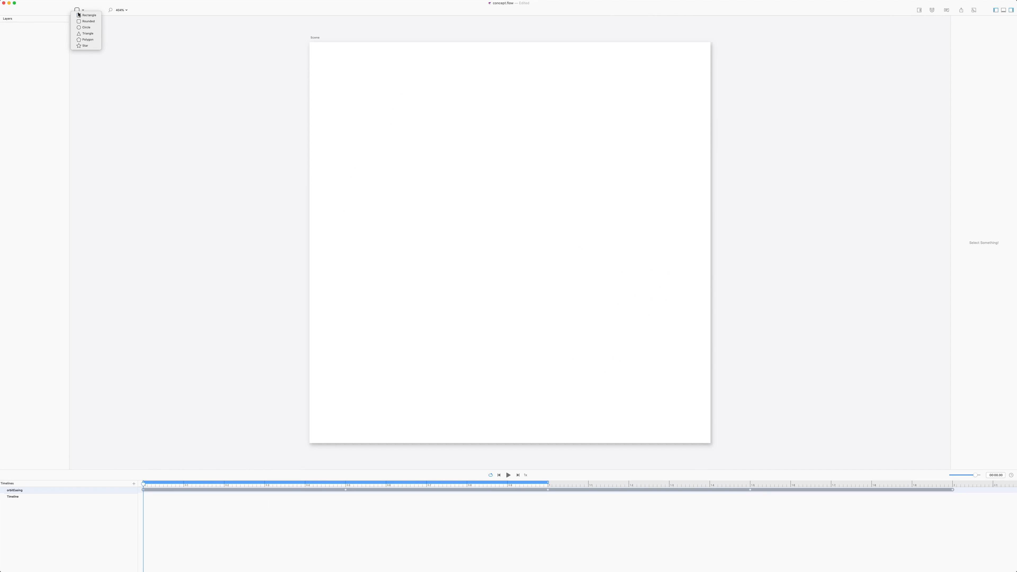
click(91, 28)
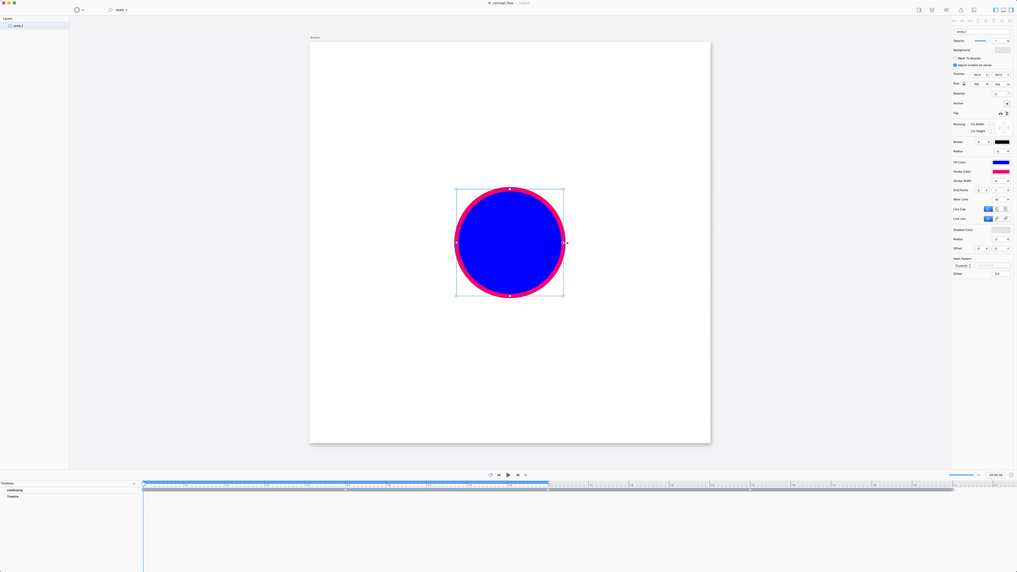
- Stretch the circle into a centred horizontal ellipse about 215 by 87 and set its fill color opacity to 0%
drag(564, 243, 626, 243)
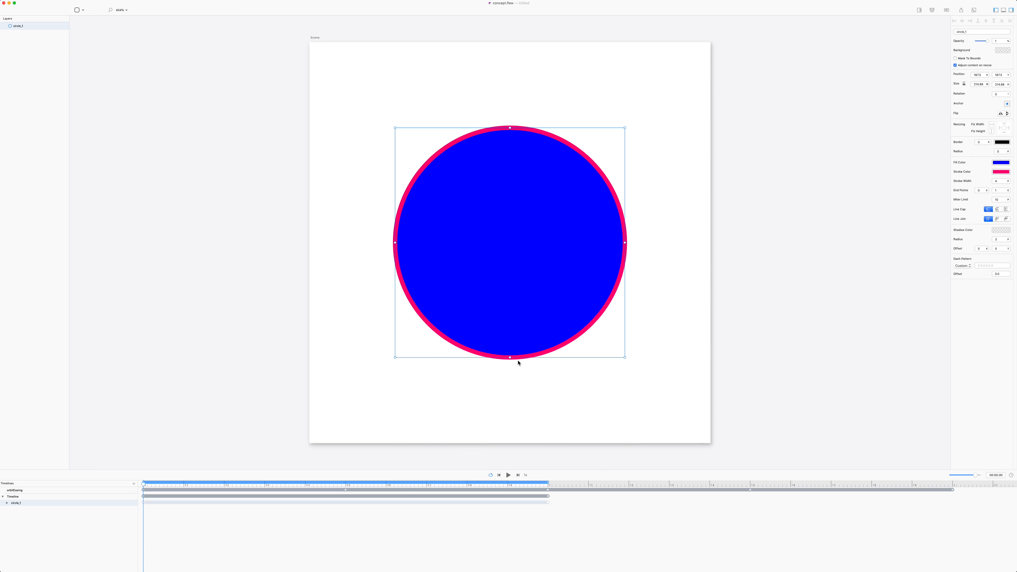
drag(510, 357, 520, 254)
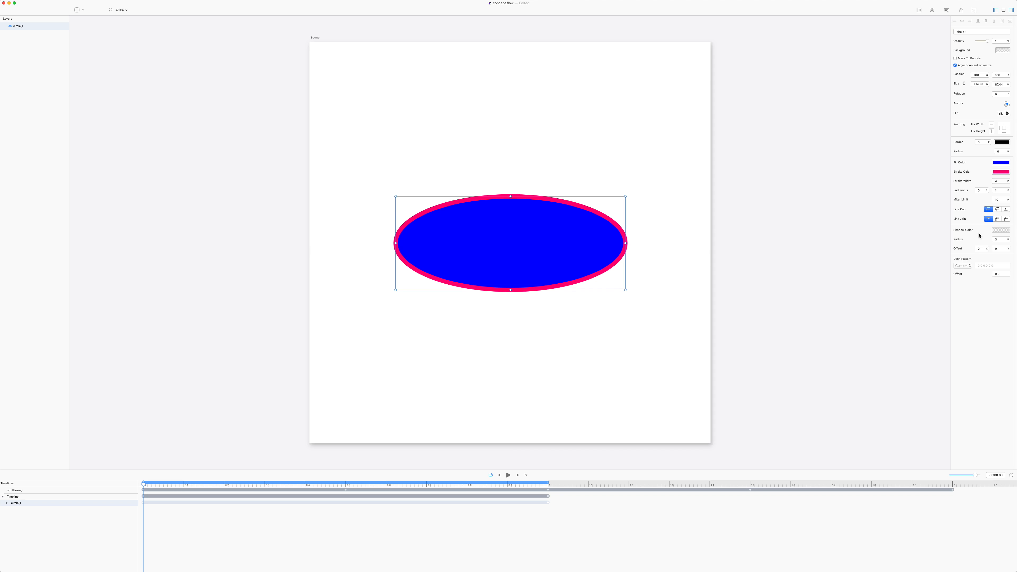
click(1001, 163)
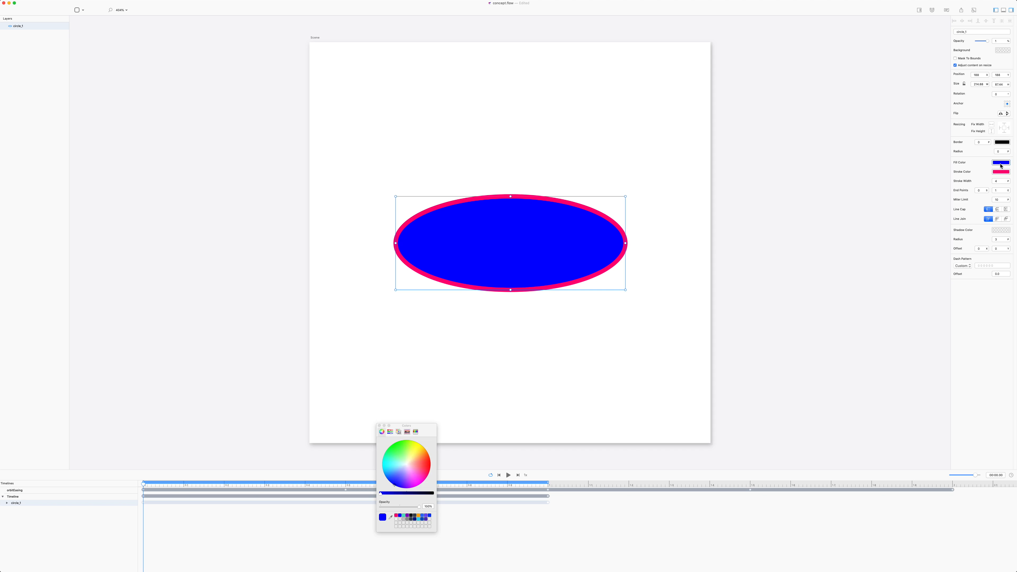
click(429, 506)
text(0)
key(Return)
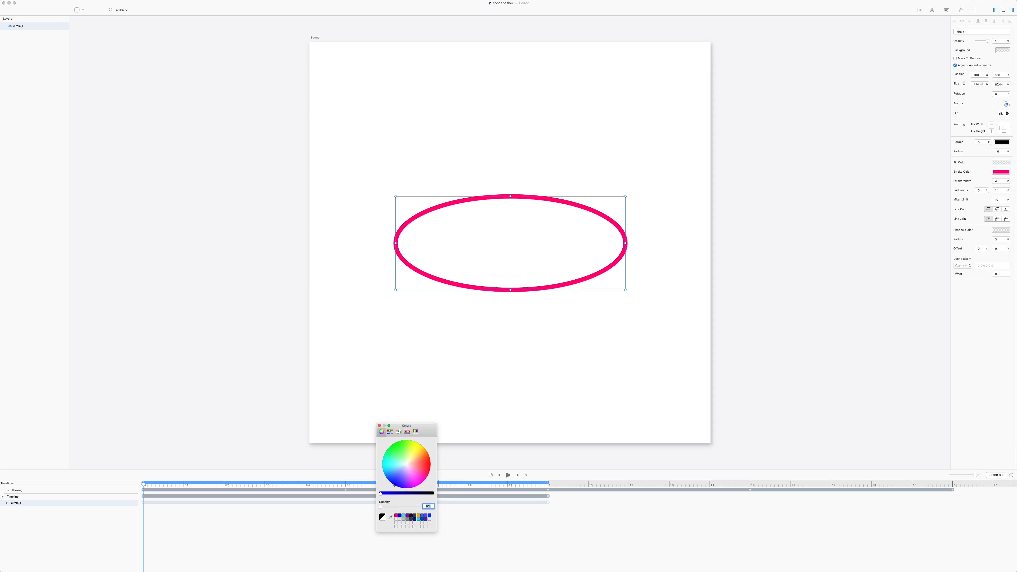
click(379, 425)
click(392, 399)
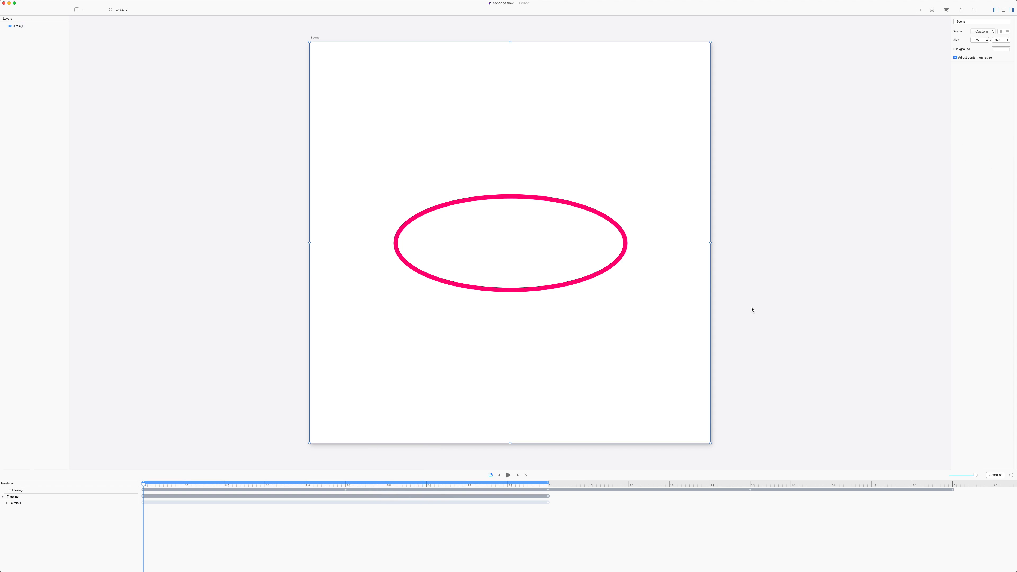
drag(670, 150, 572, 251)
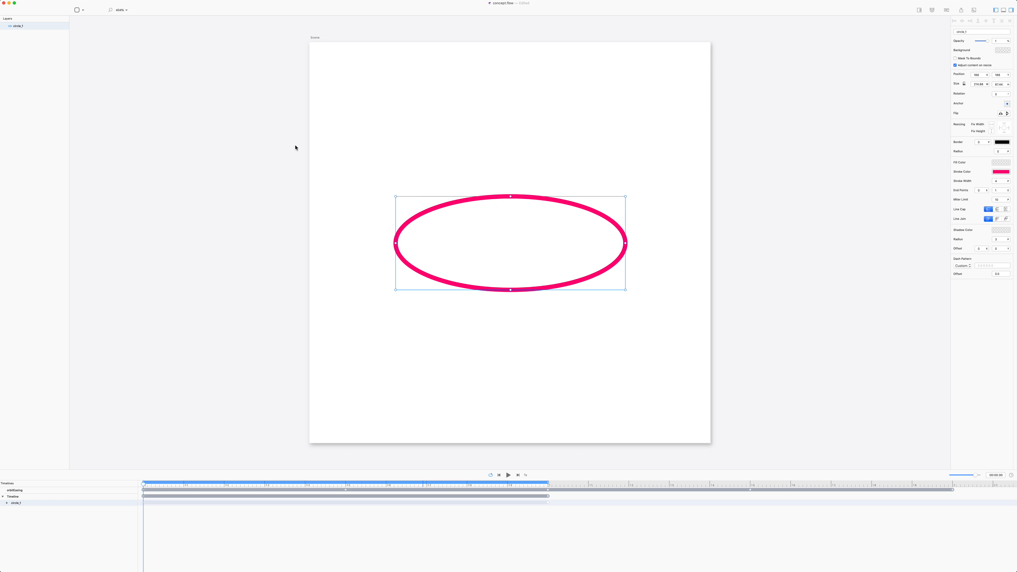
- Add a second circle about 15 in diameter, centred on the ellipse's top point, with stroke width 0
click(82, 9)
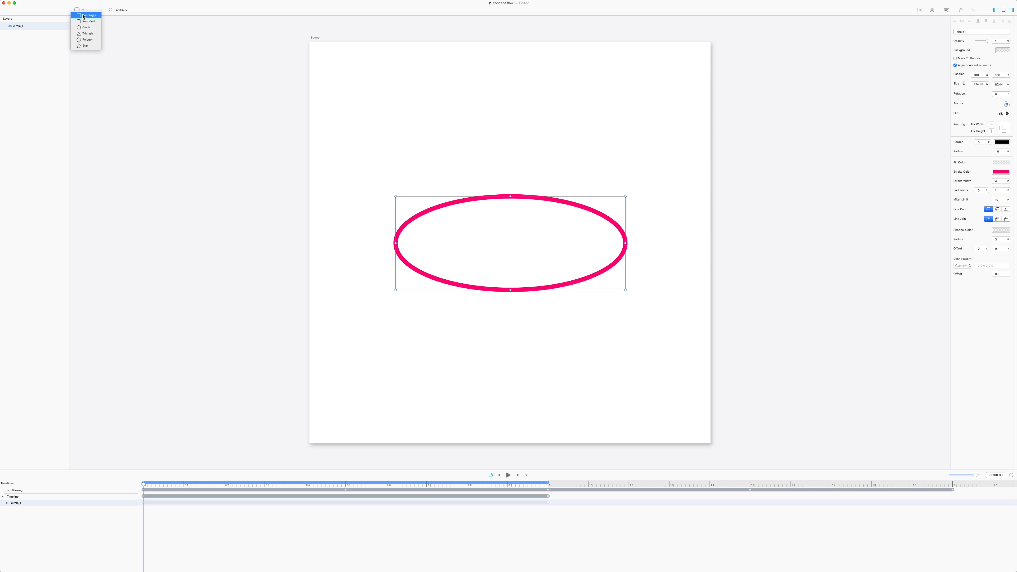
click(86, 26)
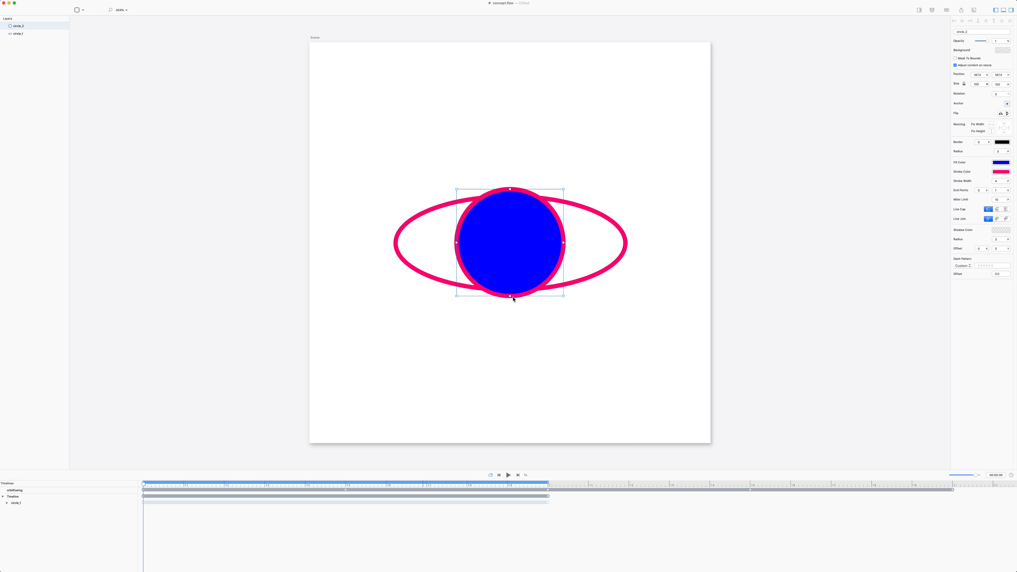
drag(510, 297, 510, 205)
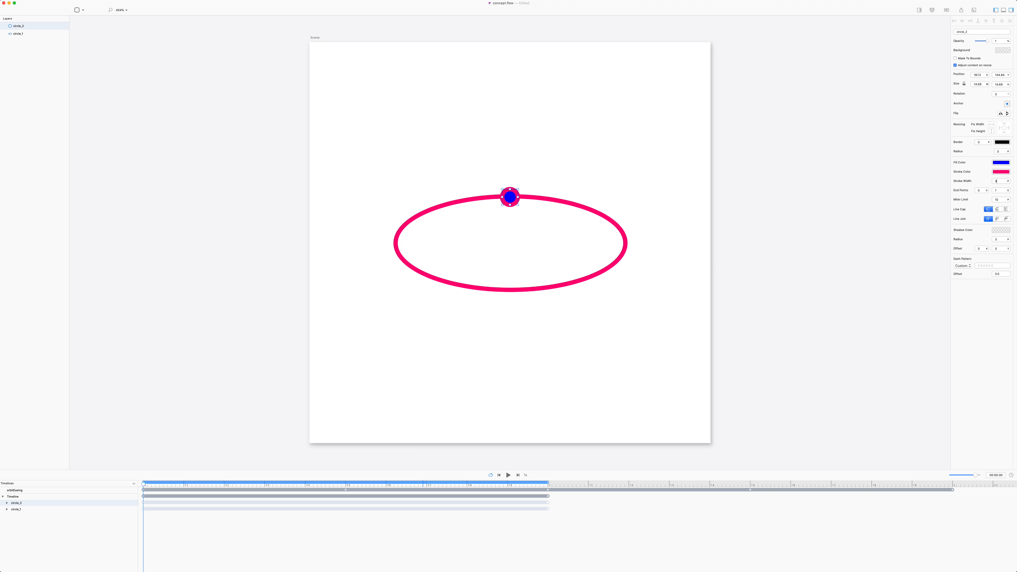
key(Return)
- Delete all keyframes of circle_1 and circle_2 from the new timeline
click(2, 498)
alt+click(3, 497)
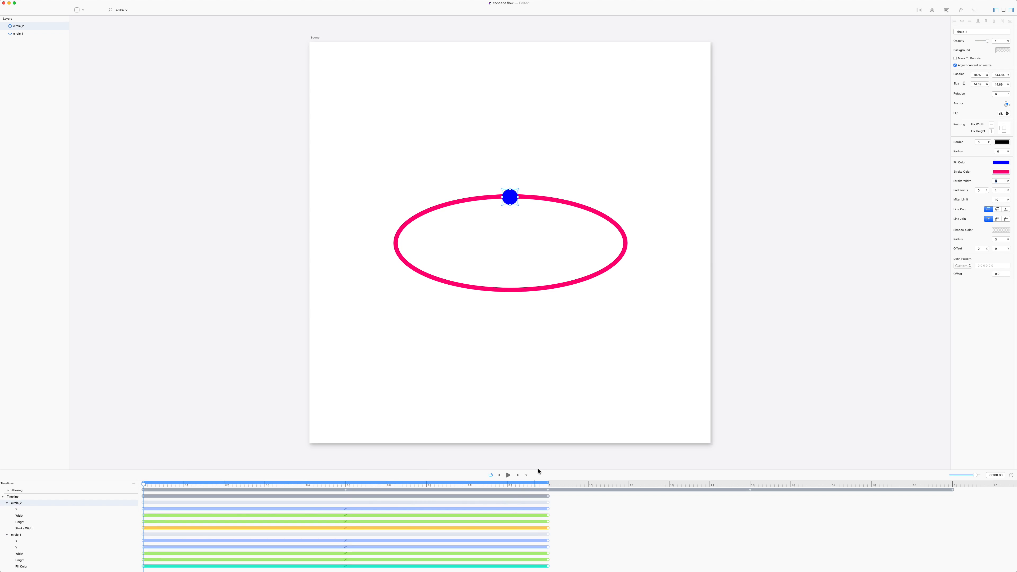
drag(538, 471, 528, 379)
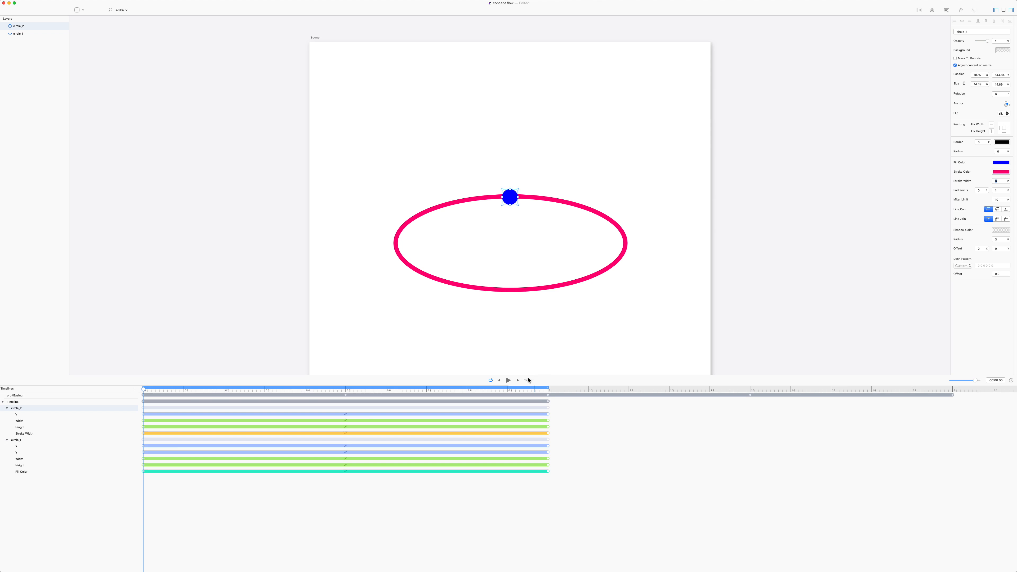
click(548, 408)
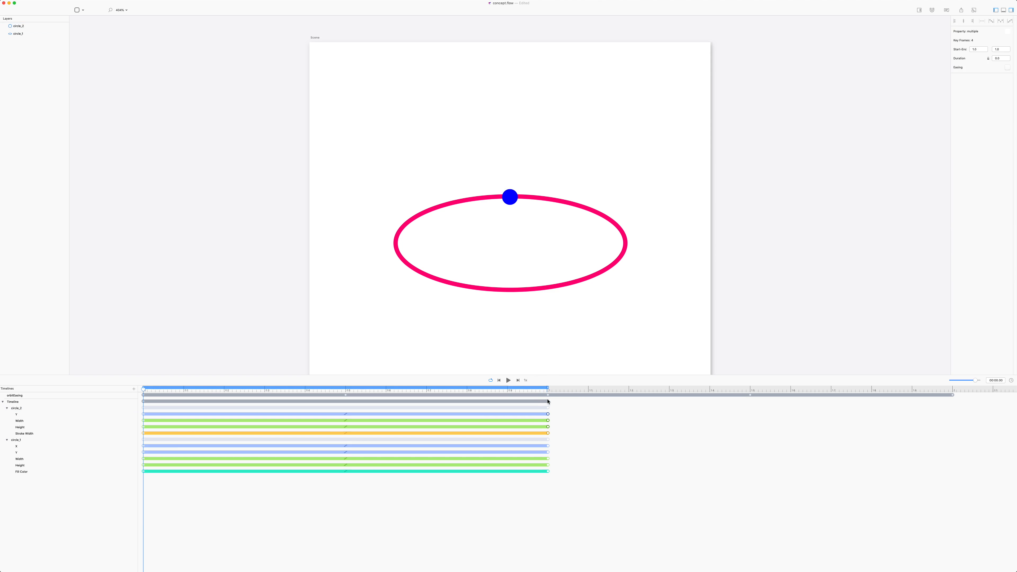
click(555, 408)
click(549, 402)
key(Delete)
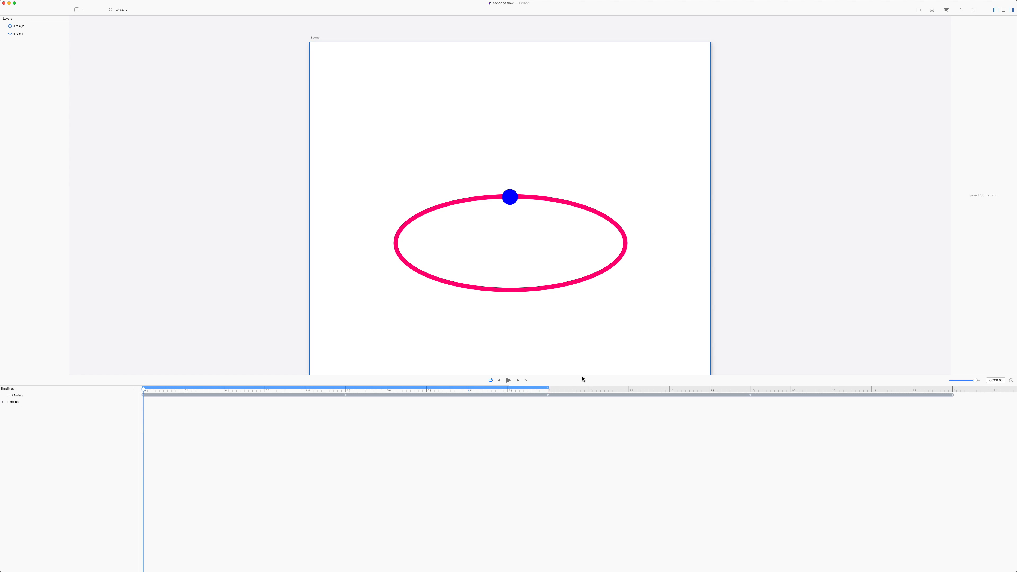
drag(581, 376, 579, 454)
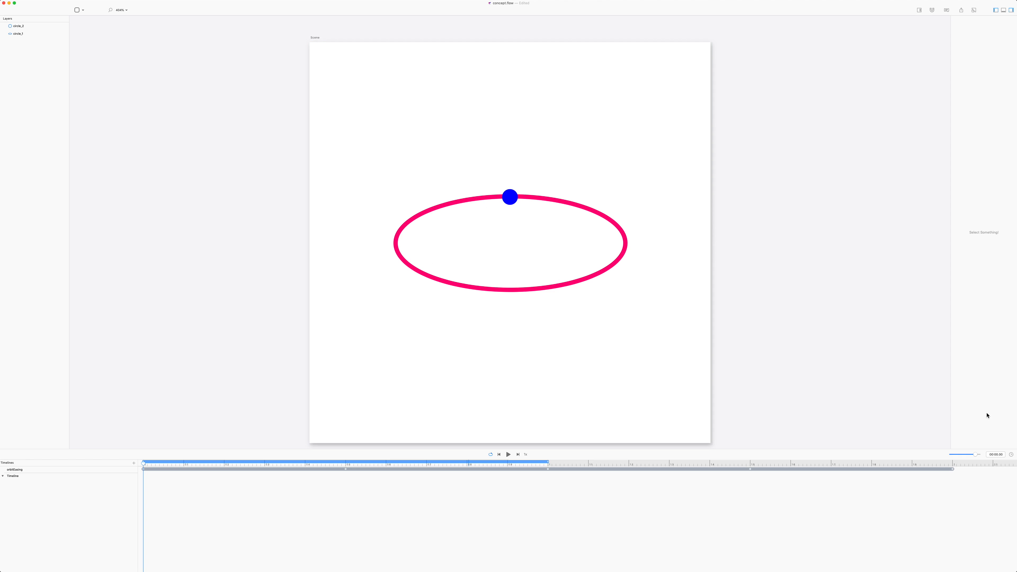
- Expand the timeline to 2 seconds and keyframe the small circle at the ellipse's right end at 0.5 seconds
click(1011, 455)
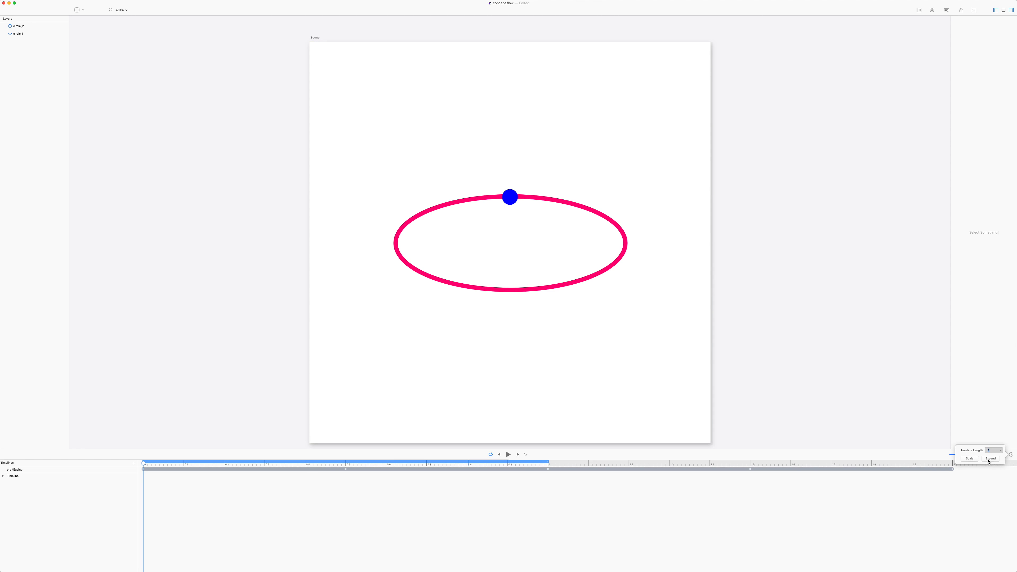
click(989, 459)
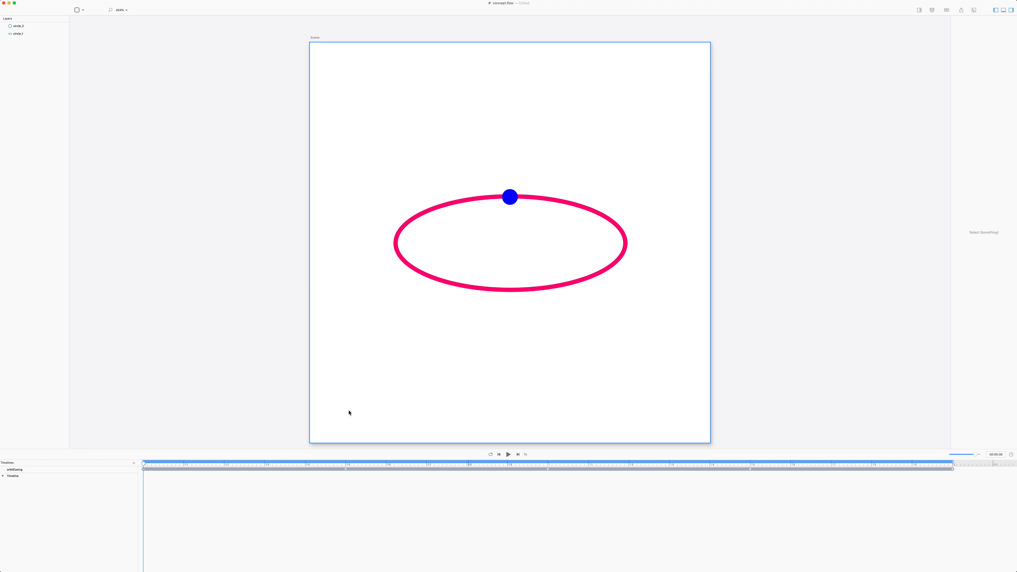
drag(152, 466, 348, 475)
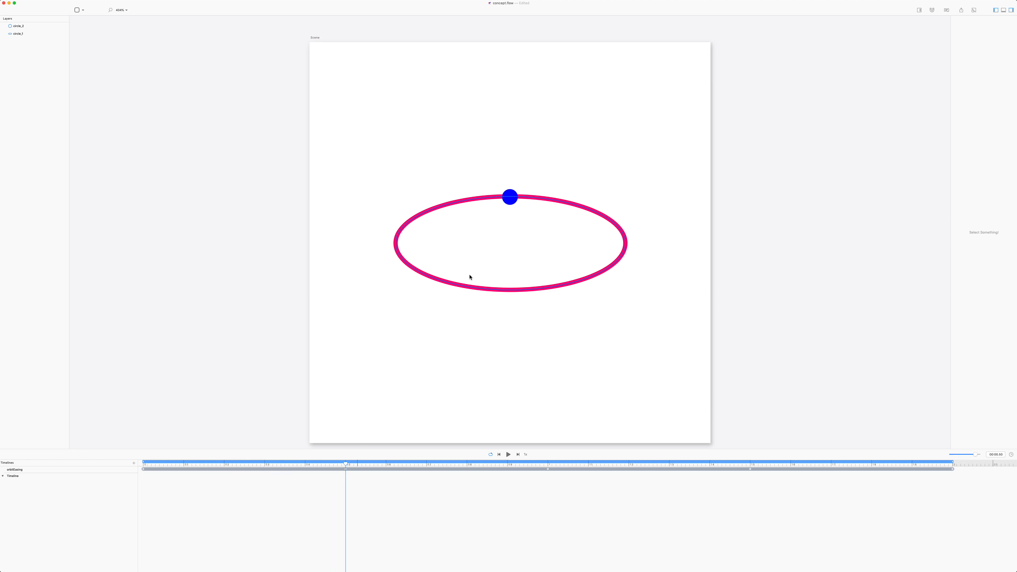
drag(513, 200, 627, 247)
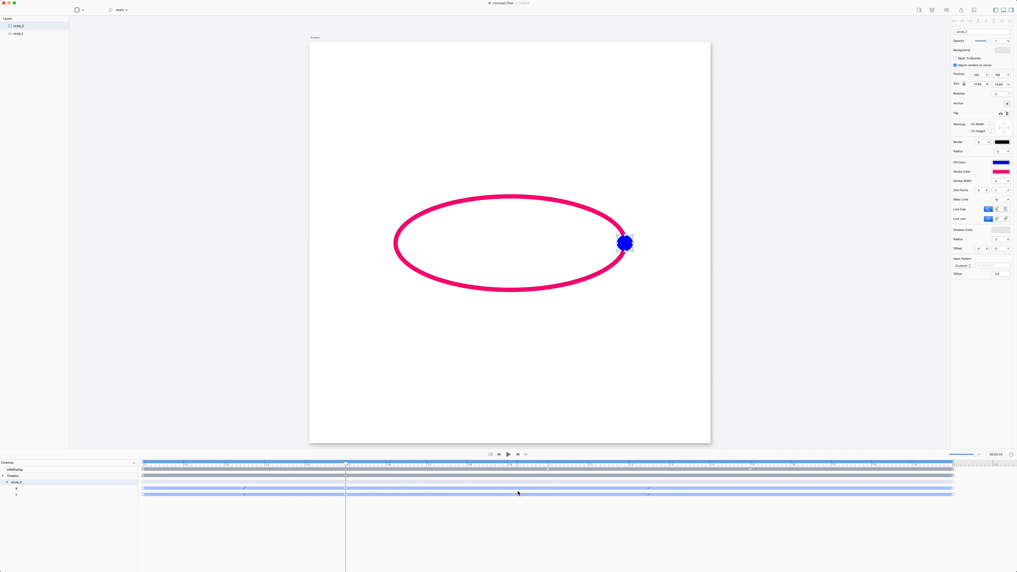
- Keyframe the small circle at the ellipse's bottom point at 1 second and at its left end at 1.5 seconds
click(548, 471)
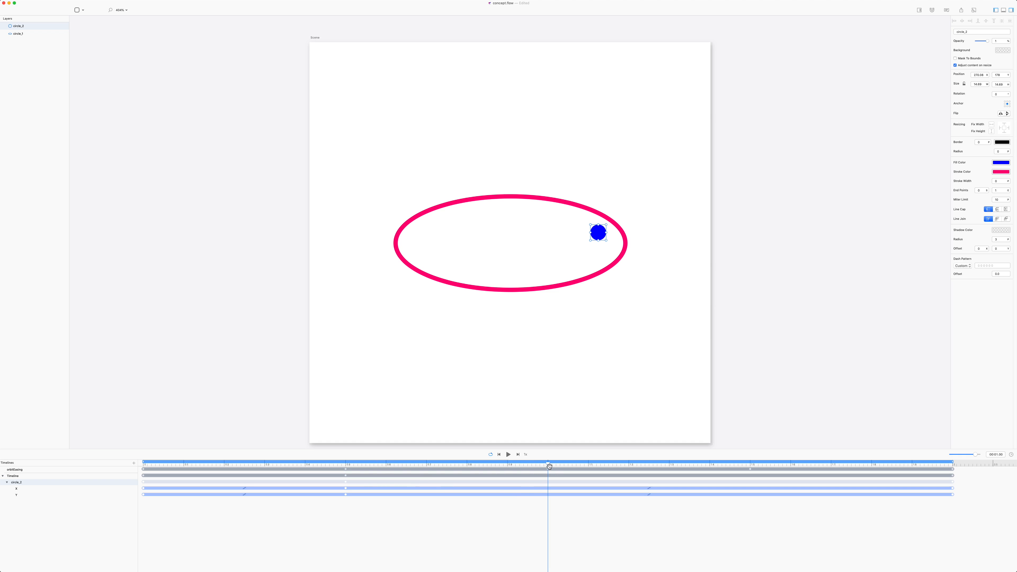
drag(598, 236, 510, 294)
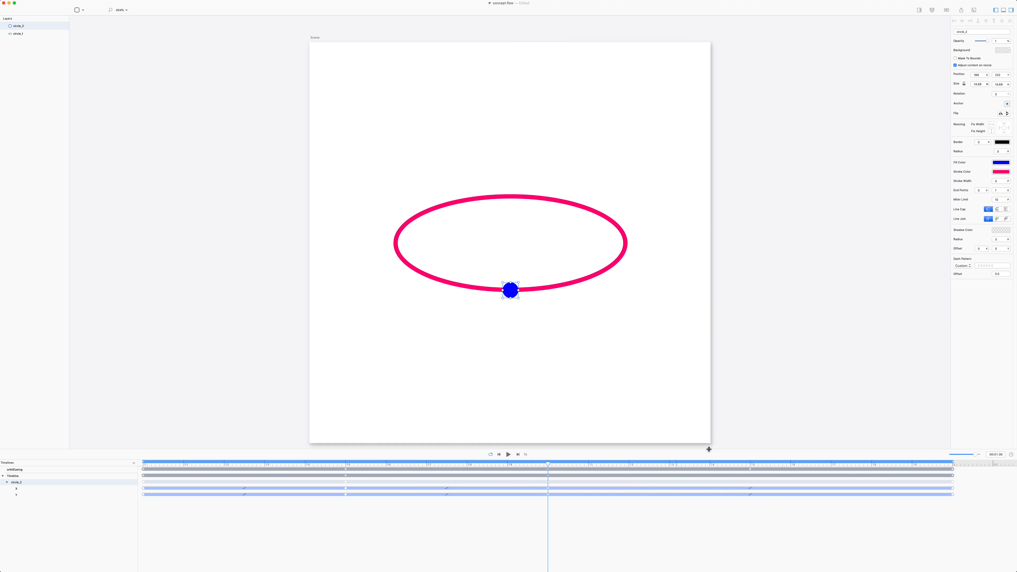
click(751, 464)
drag(511, 246, 396, 246)
- Preview the small circle's motion around the ellipse and return the playhead to the start
key(space)
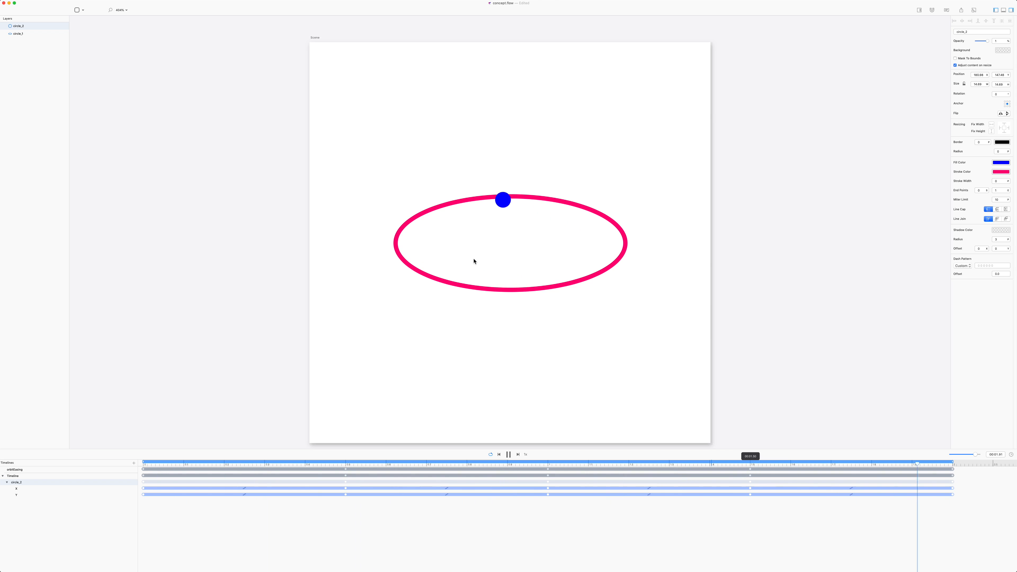
key(space)
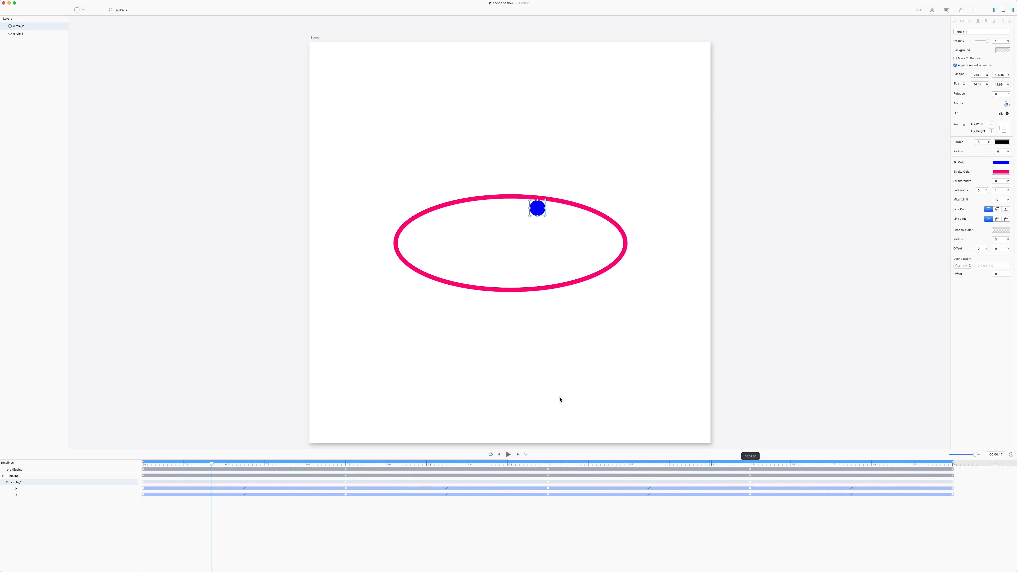
drag(211, 463, 143, 461)
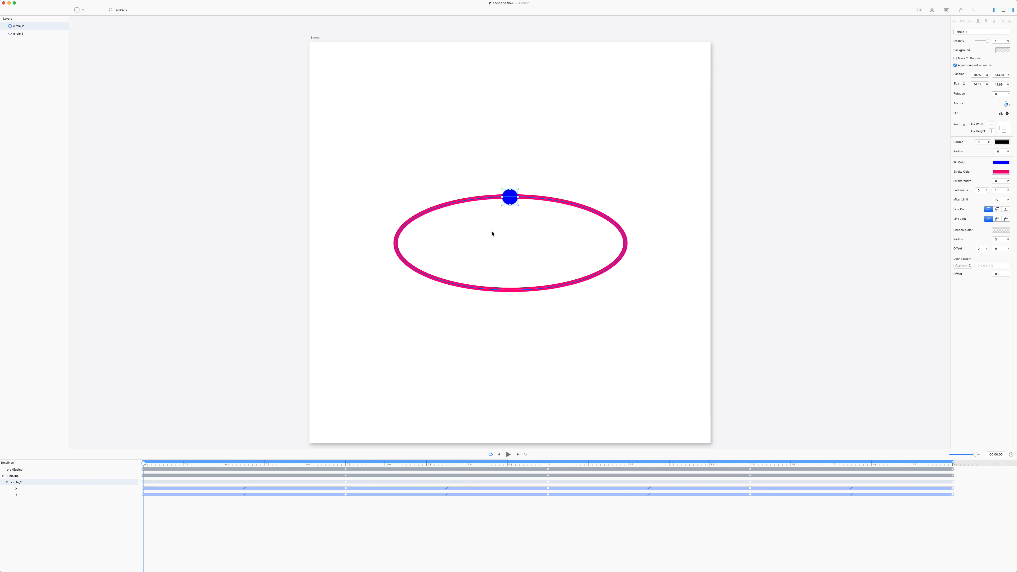
- Delete the small circle's Y keyframes at 0.5 and 1.5 seconds
click(746, 499)
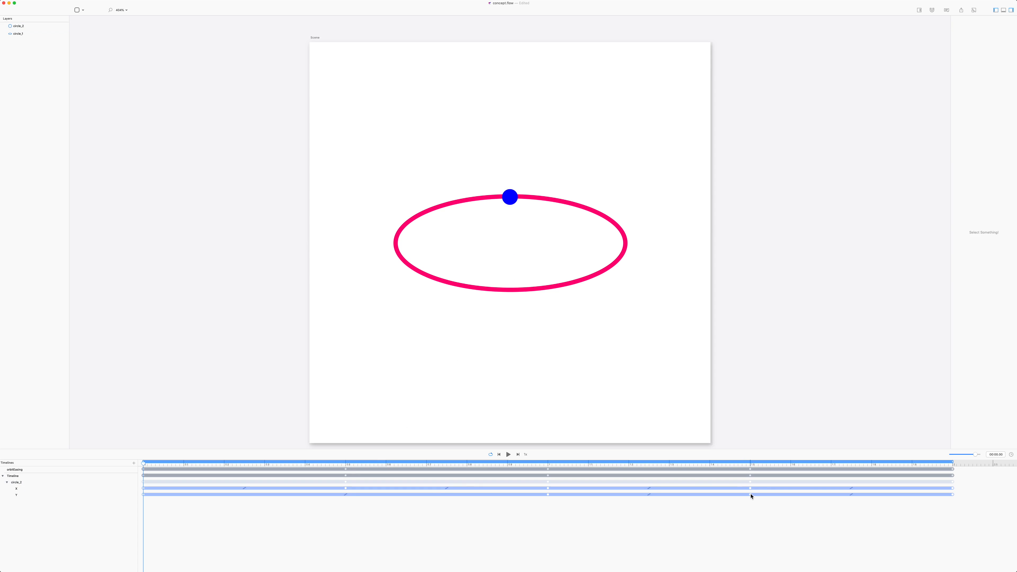
click(751, 495)
key(Delete)
- Play and scrub the animation to check the small circle's path against the ellipse
key(space)
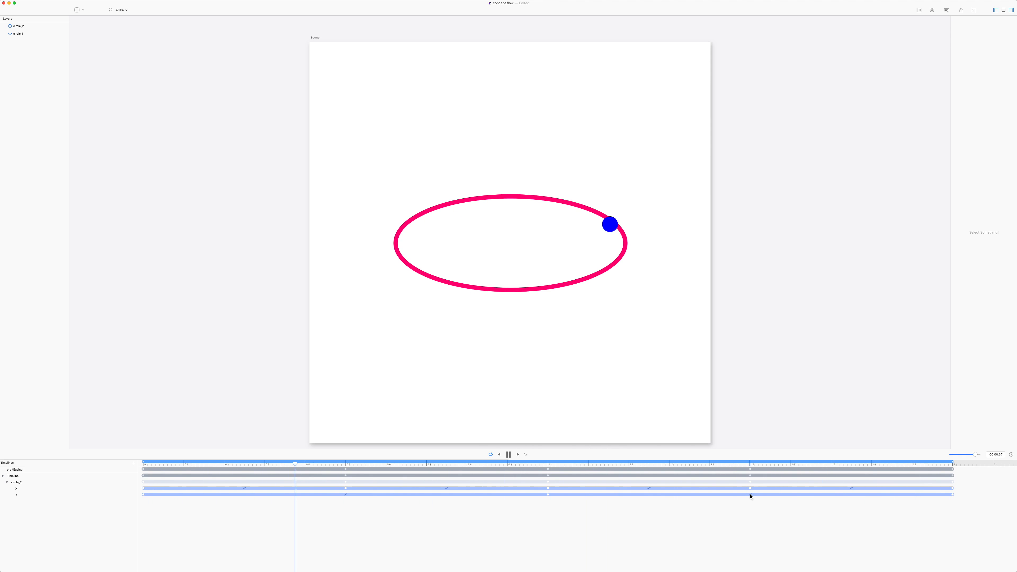
key(space)
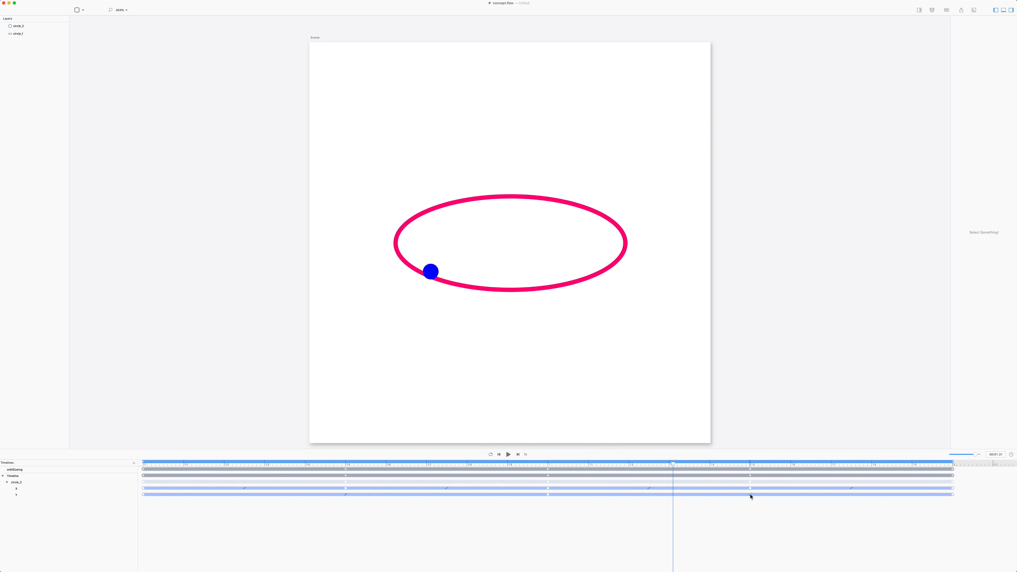
drag(673, 464, 331, 480)
drag(292, 476, 390, 483)
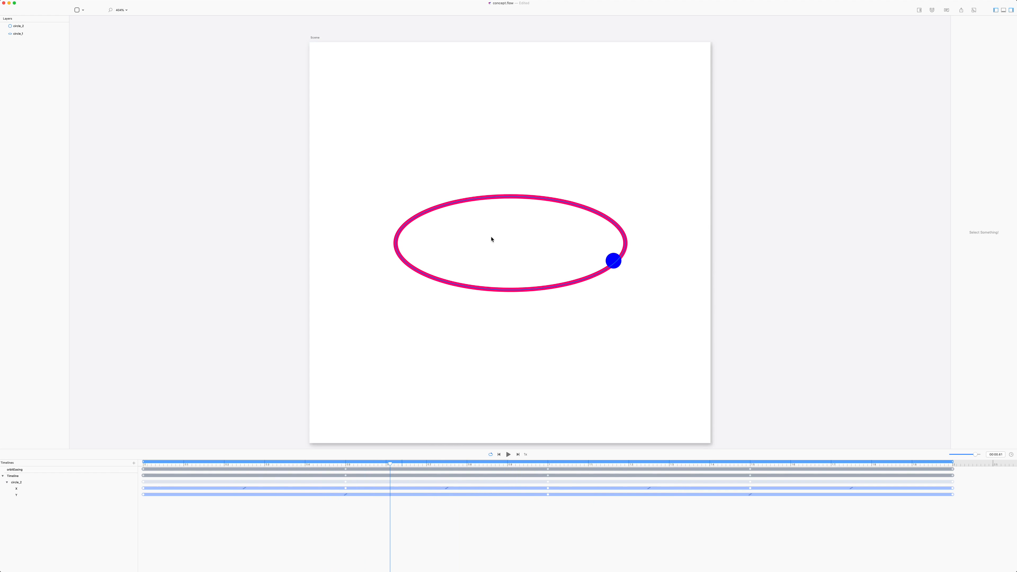
- Delete the small circle's X keyframe at 1 second and play the animation
click(548, 488)
click(551, 493)
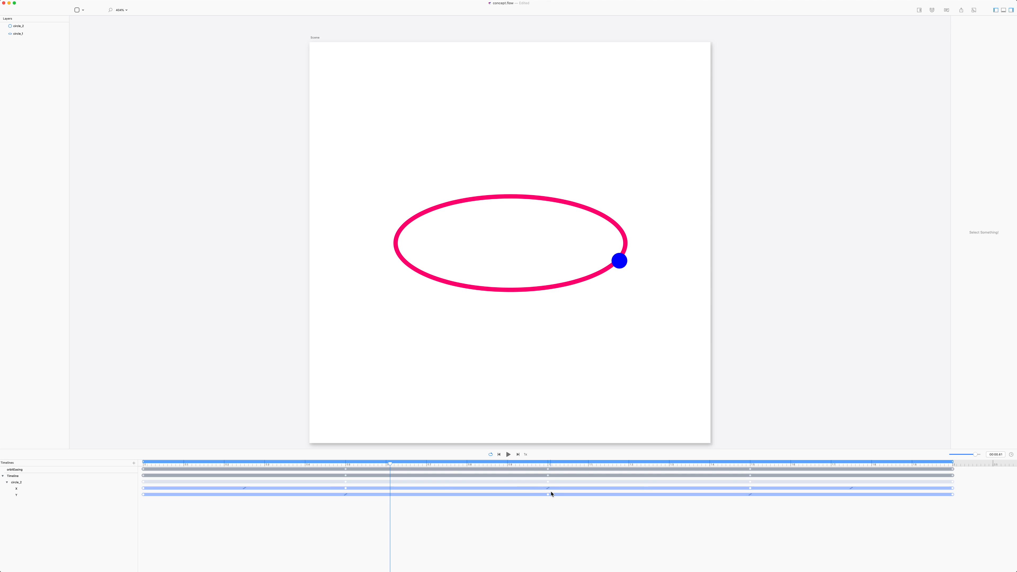
key(space)
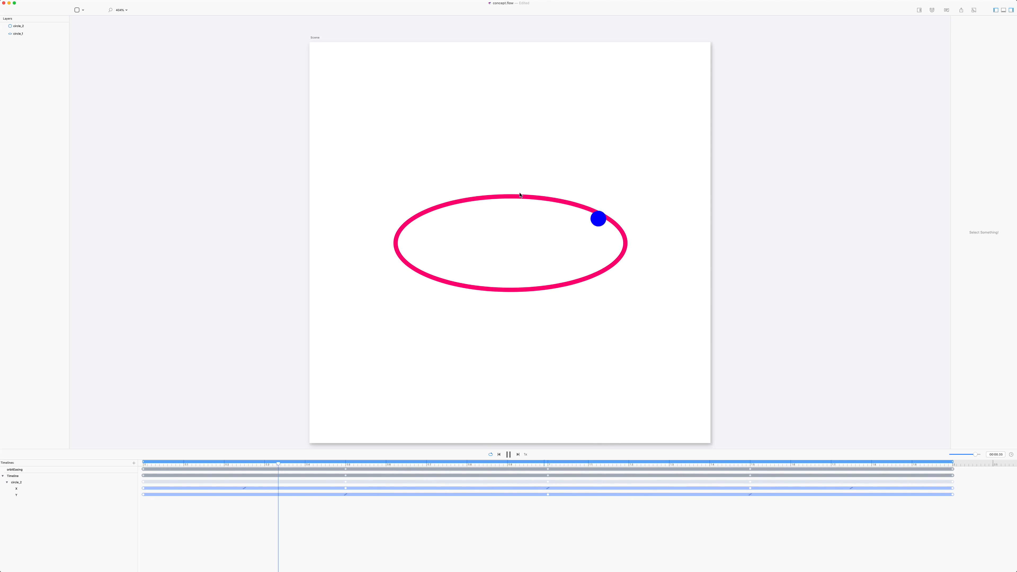
key(space)
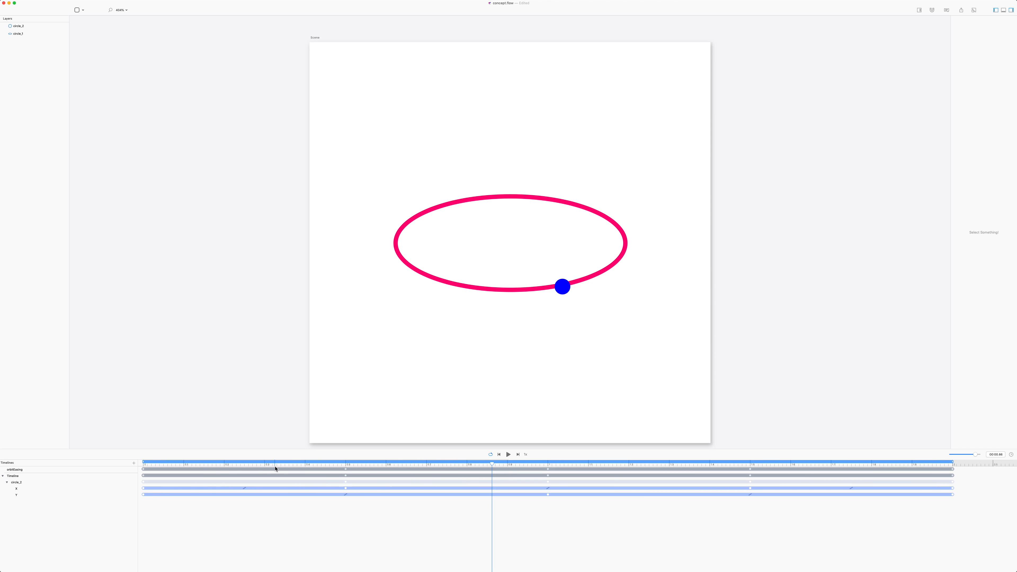
- Apply the Out easing curve to the small circle's first X segment and the In curve to its last, and preview the animation
click(245, 489)
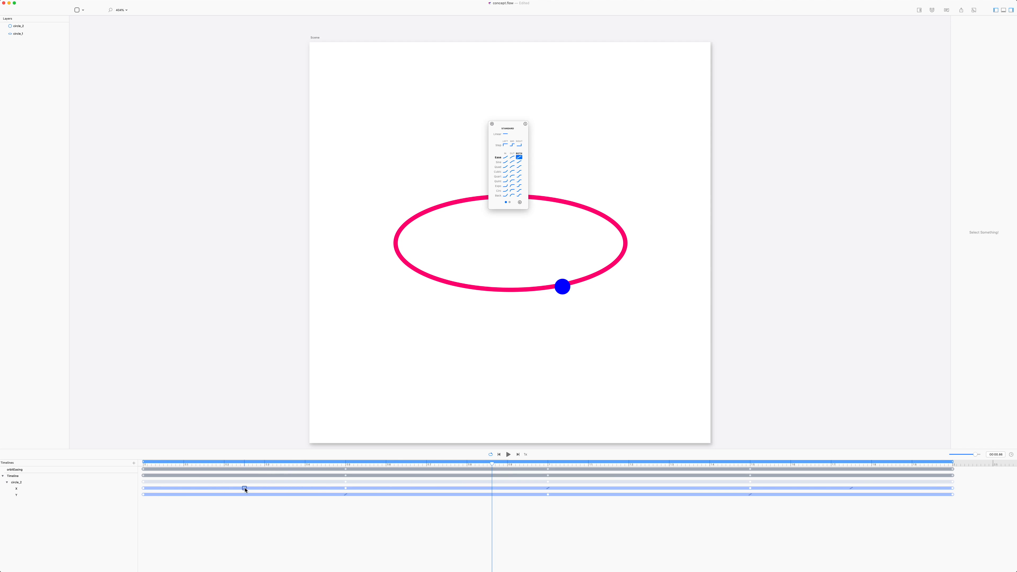
click(513, 158)
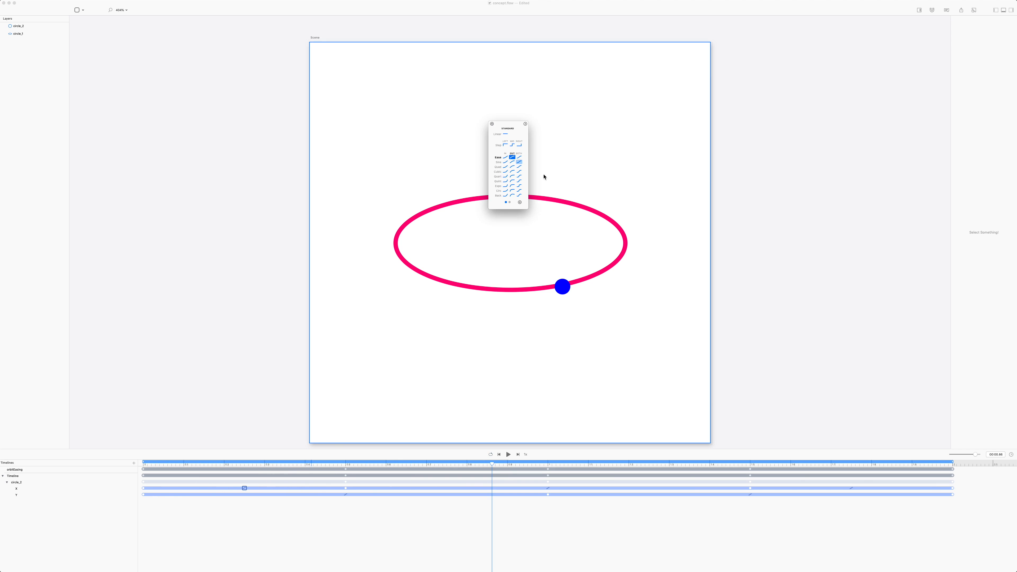
click(852, 488)
click(851, 488)
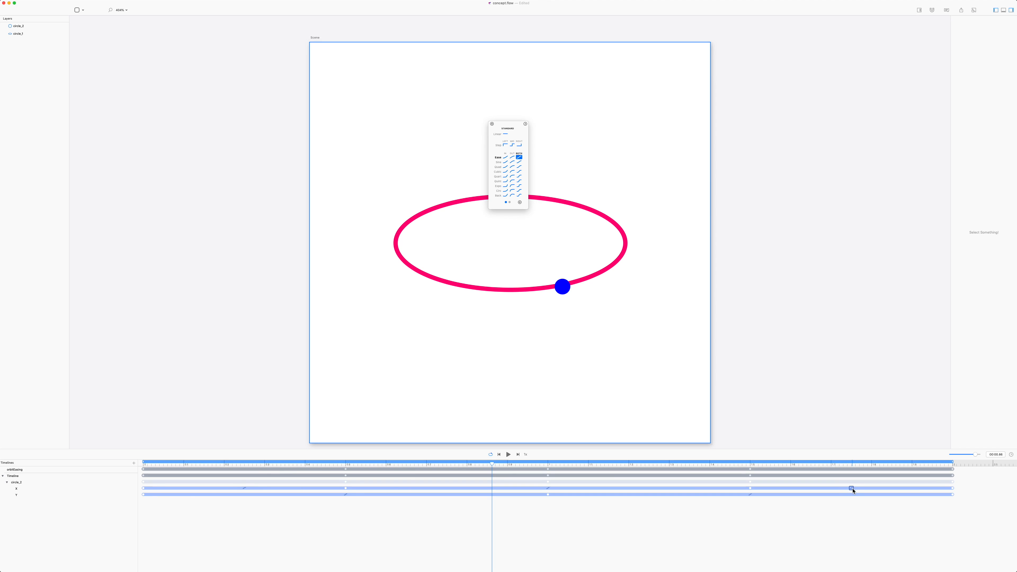
click(505, 157)
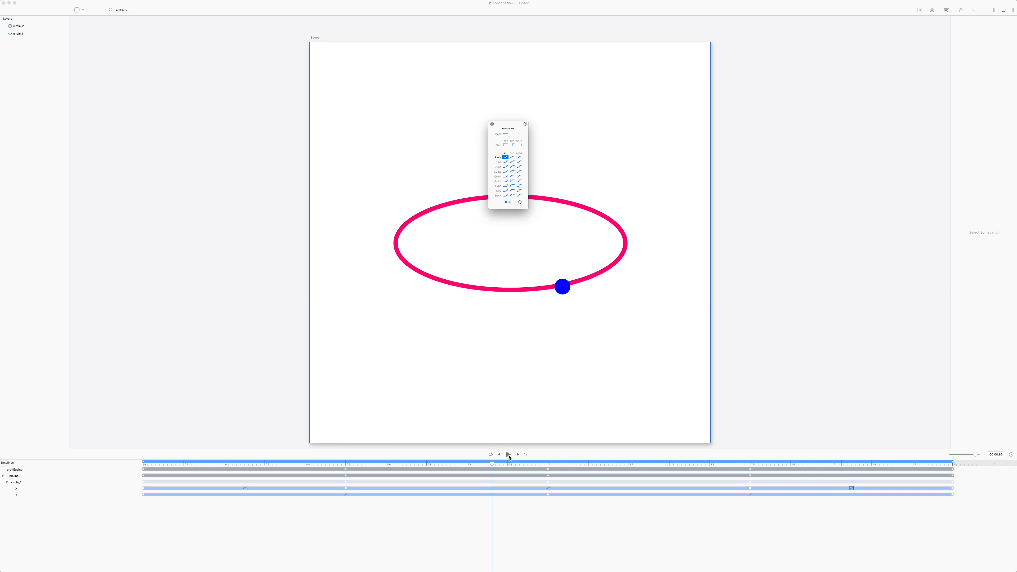
click(509, 455)
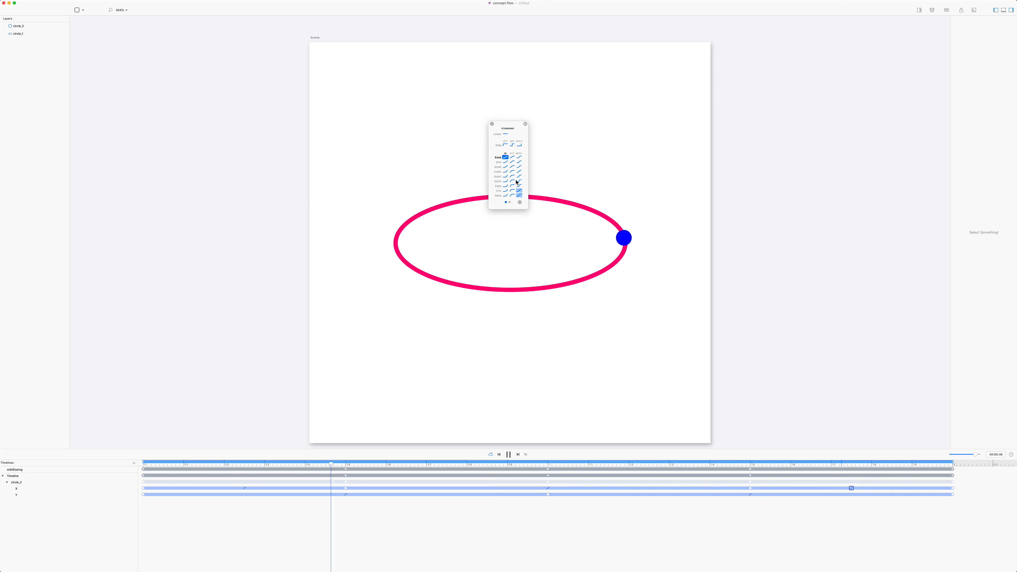
click(492, 124)
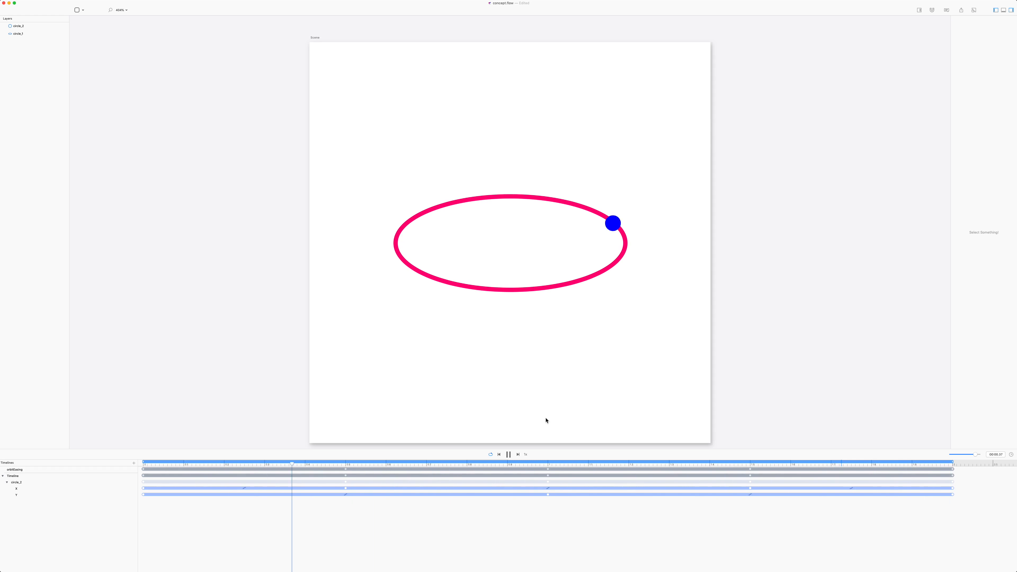
- Turn on Relative Mode, and stop the playback with the playhead back at the start of the timeline
key(super+r)
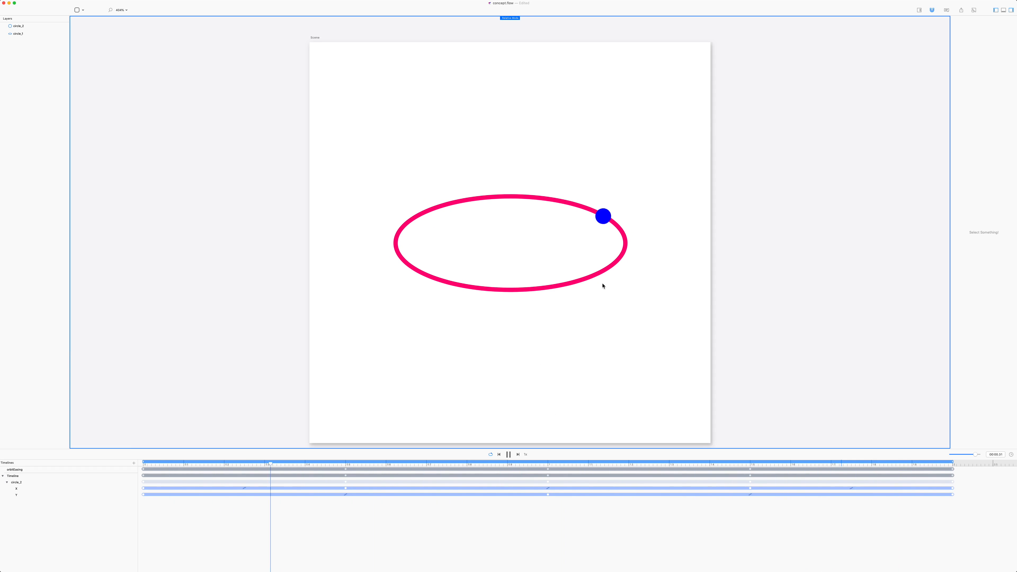
key(space)
click(590, 278)
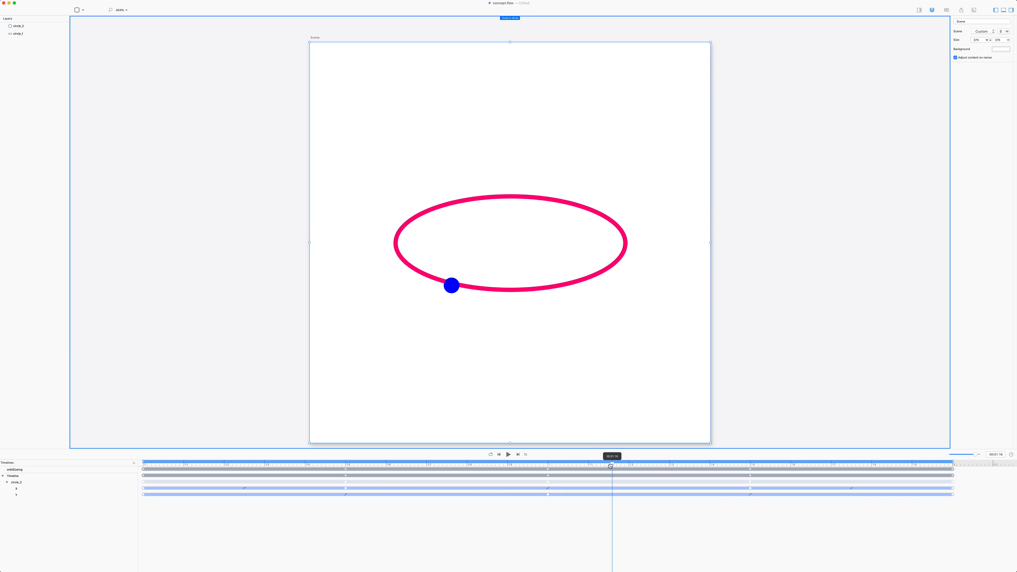
drag(613, 464, 86, 373)
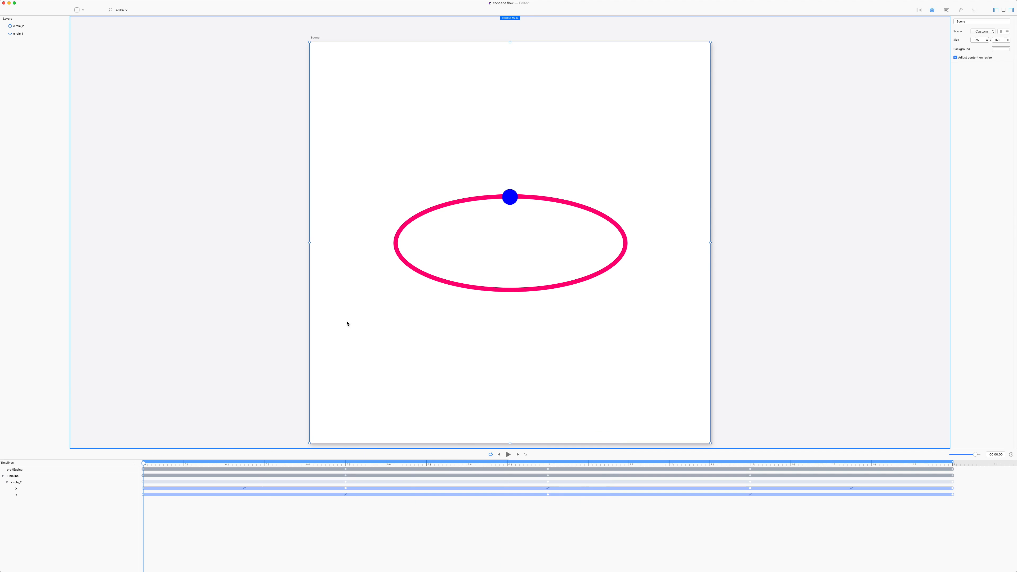
click(216, 233)
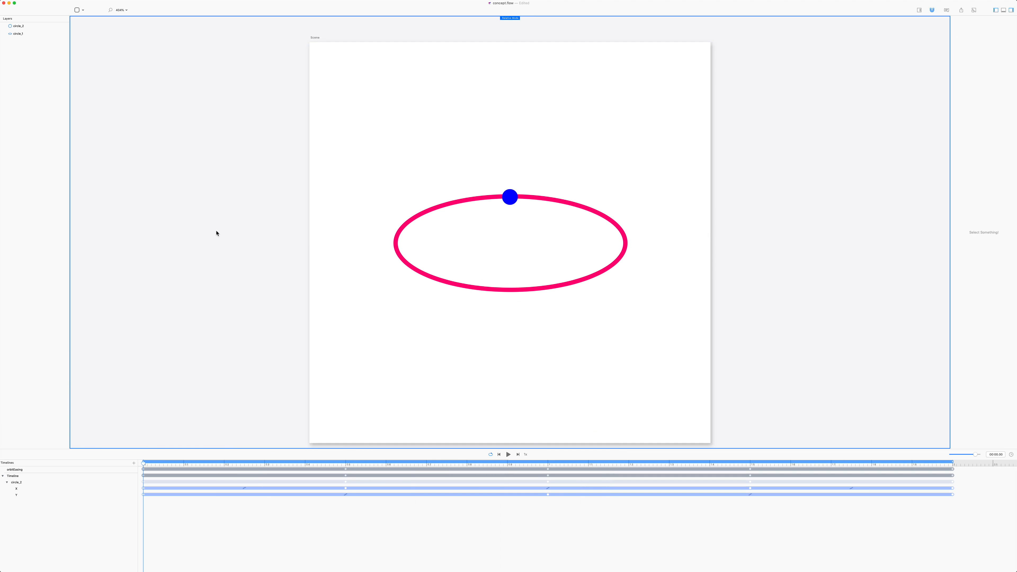
- Reduce the stroke width of the pink ellipse so its outline is thinner
click(397, 244)
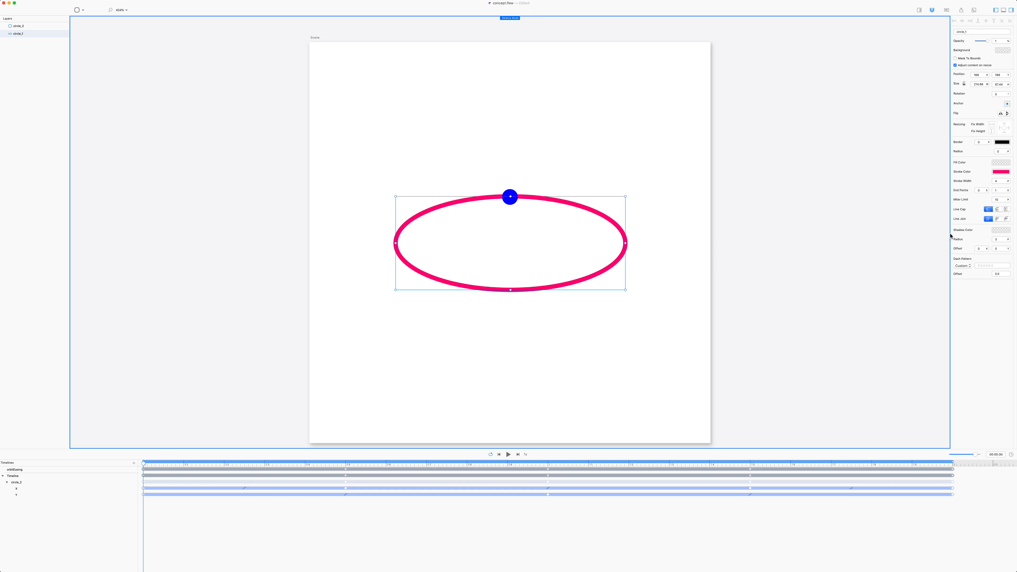
key(Return)
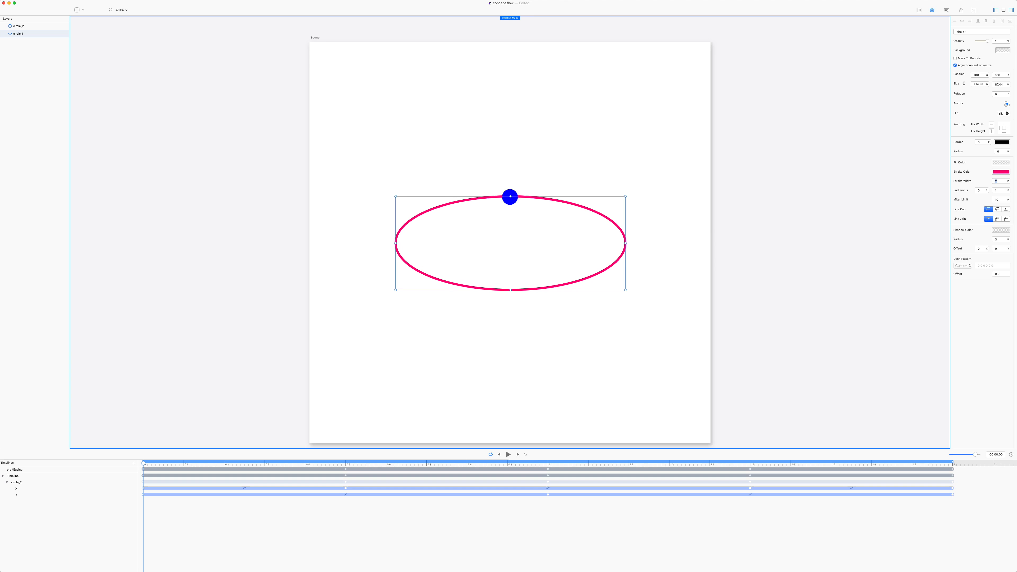
click(474, 316)
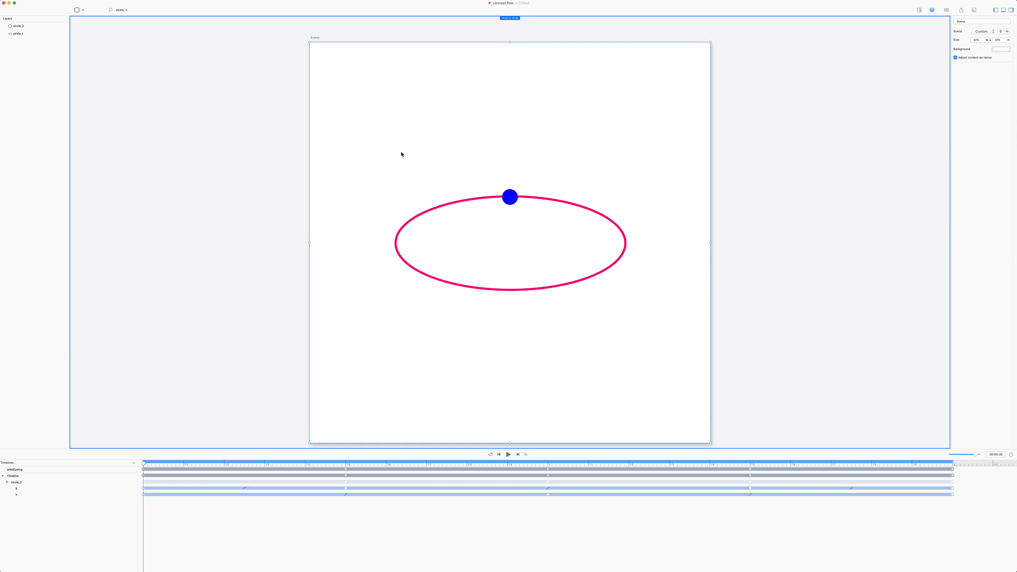
- Group the small circle with the ellipse and rotate the group by 33 degrees
drag(401, 153, 612, 277)
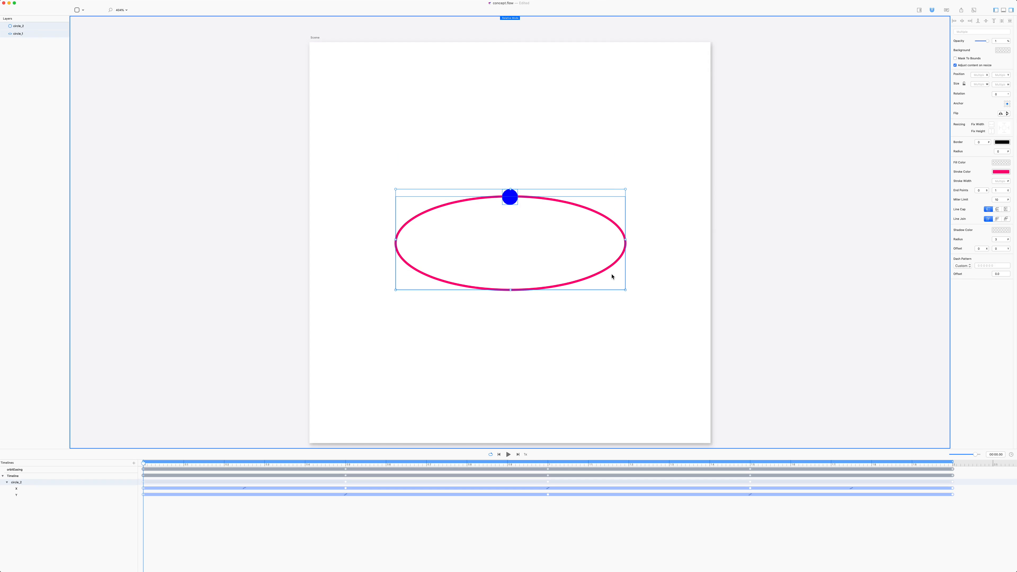
key(cmd+g)
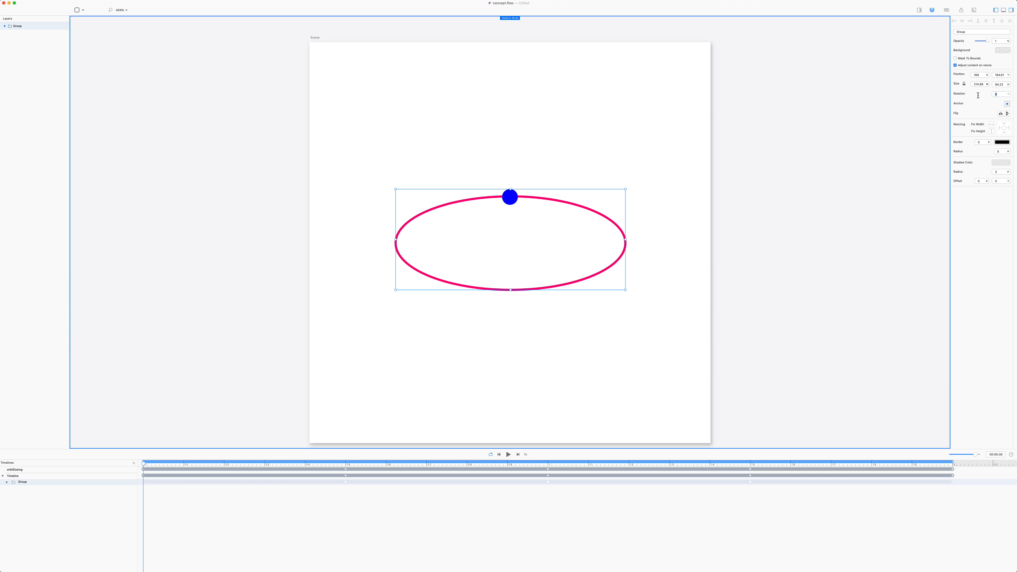
key(Return)
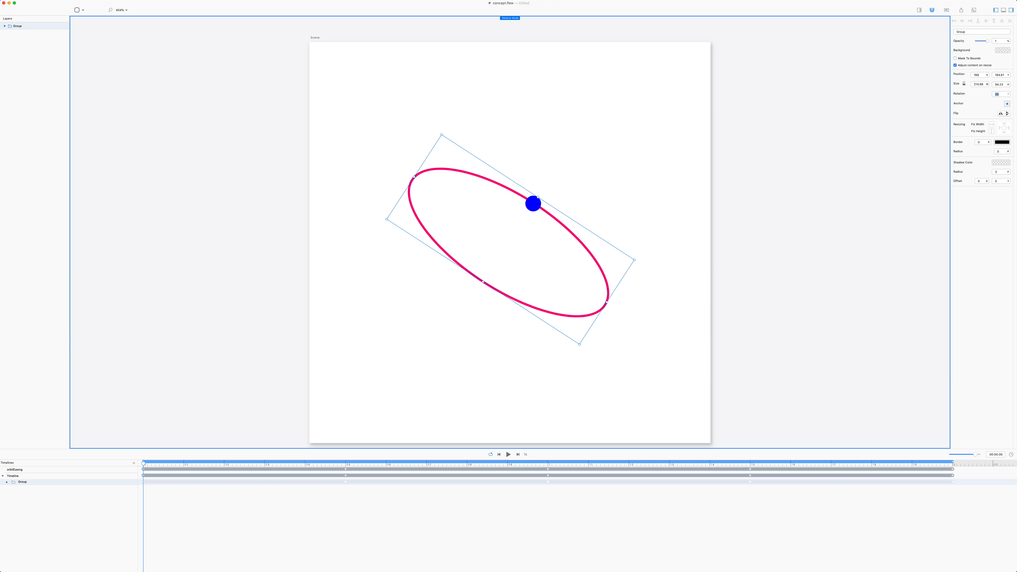
- Play the animation to check the small circle's path along the rotated ellipse
click(654, 307)
key(space)
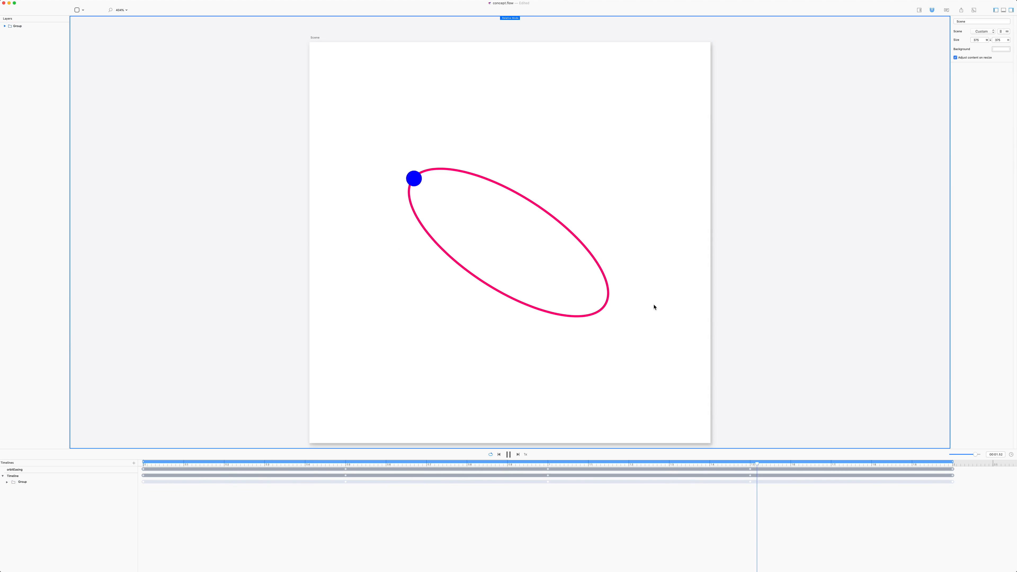